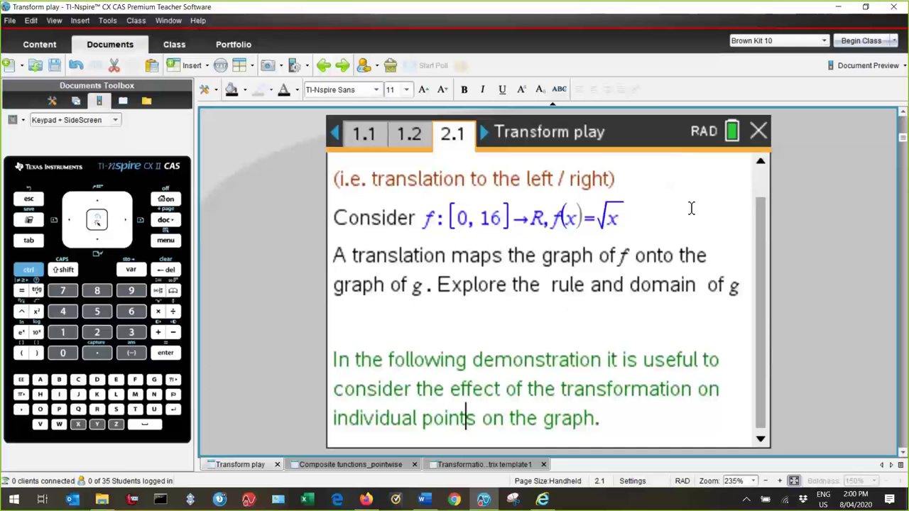
# - Leave the function definition, move to page 2.2, and erase the old geometry trace dots
pyautogui.press('Up')
pyautogui.press('Up')
pyautogui.press('Up')
pyautogui.press('Up')
pyautogui.press('Up')
pyautogui.press('Up')
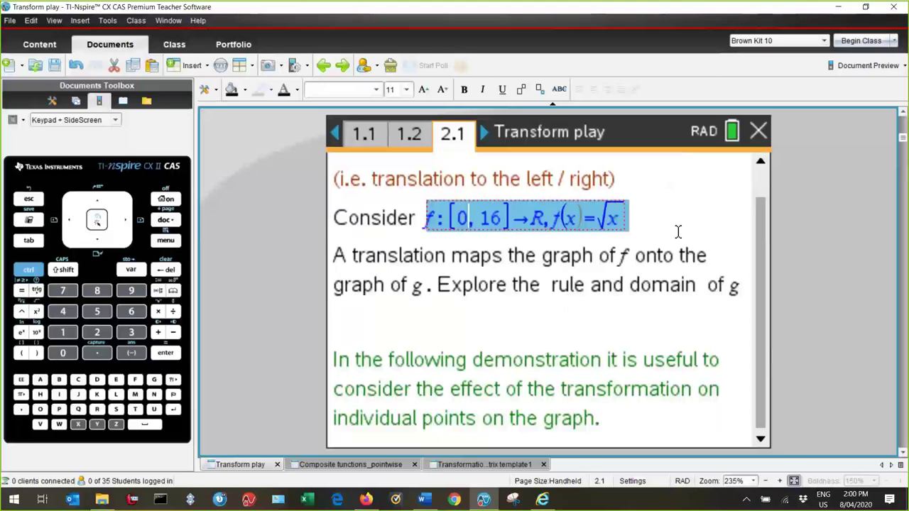
pyautogui.click(640, 302)
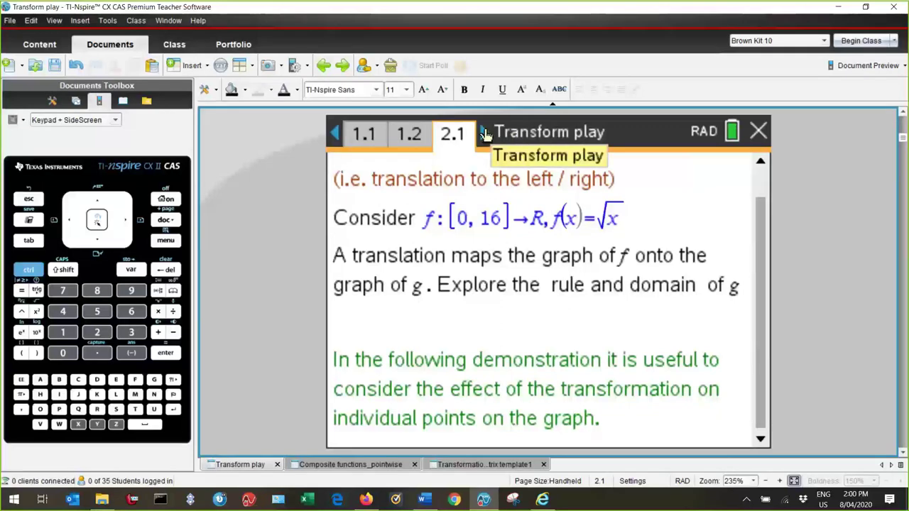
pyautogui.click(484, 134)
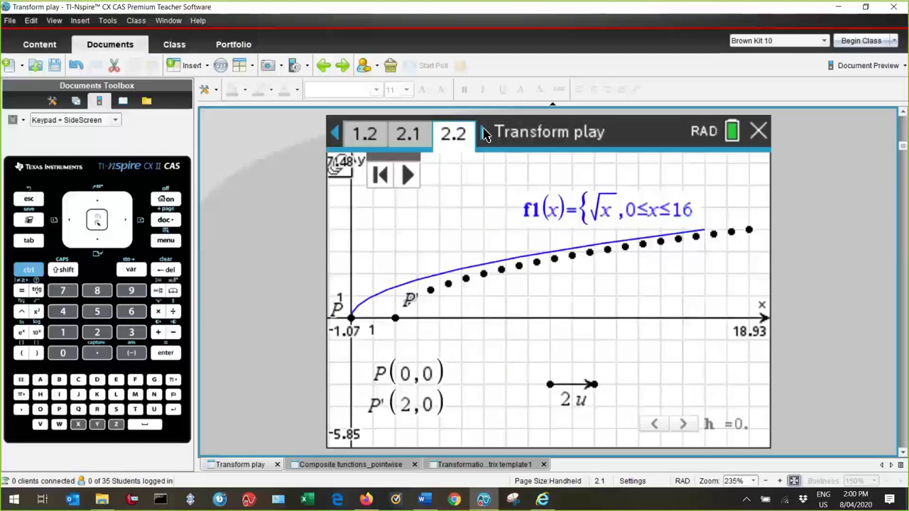
pyautogui.rightClick(414, 200)
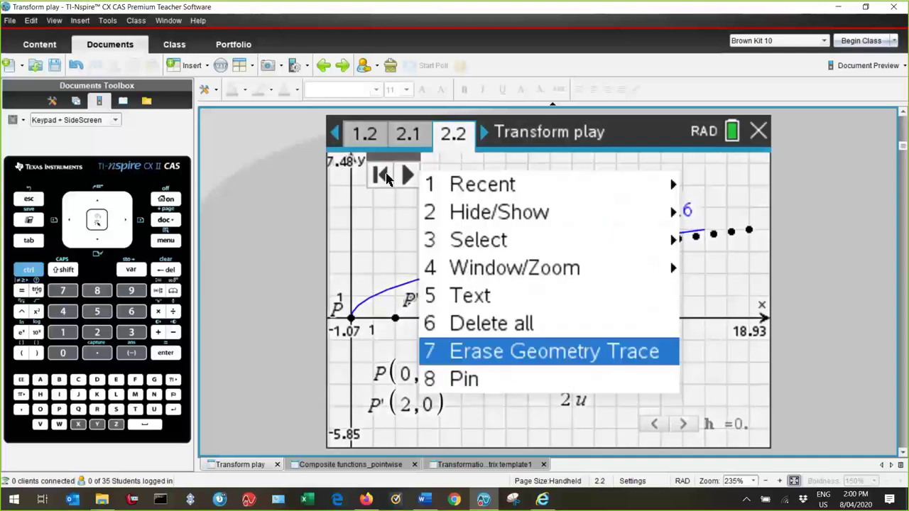
pyautogui.press('Return')
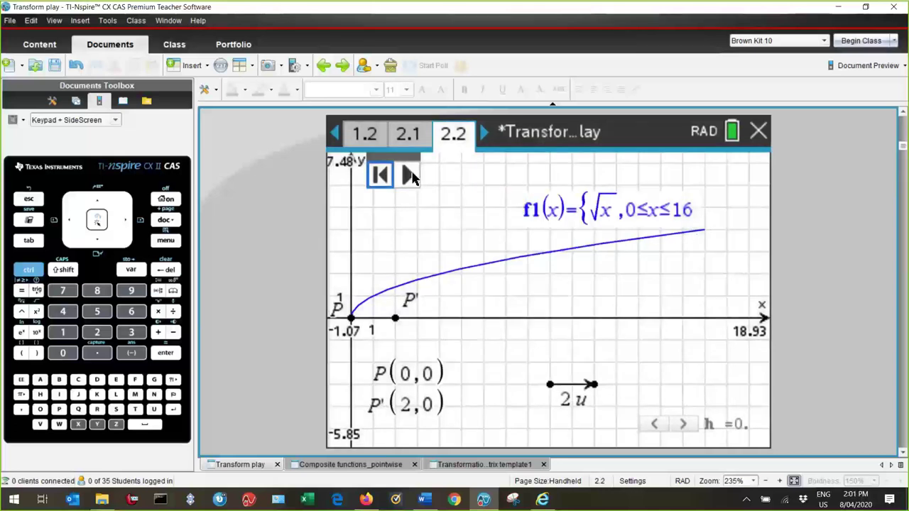
# - Play the translation demo, stretch the vector to 4 units and back to 2, then reset P to (0,0)
pyautogui.click(410, 175)
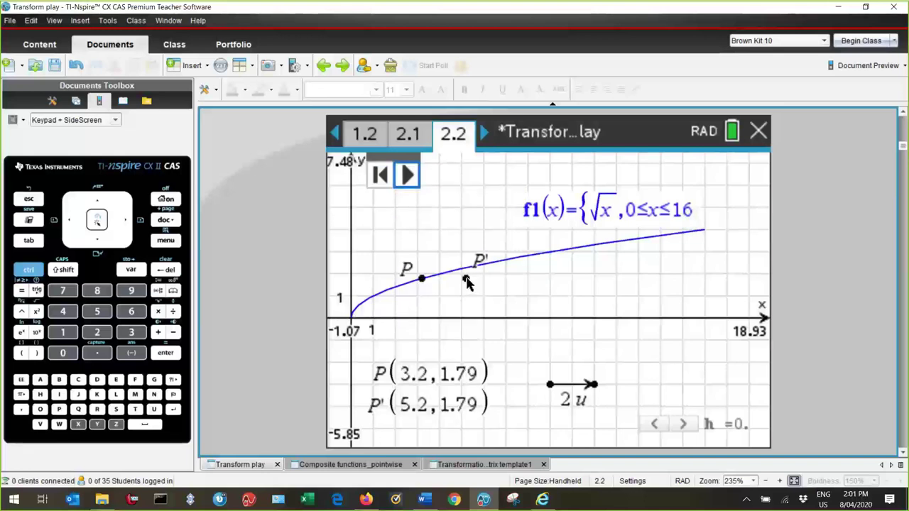
pyautogui.moveTo(594, 385)
pyautogui.mouseDown()
pyautogui.moveTo(638, 384)
pyautogui.moveTo(593, 384)
pyautogui.mouseUp()
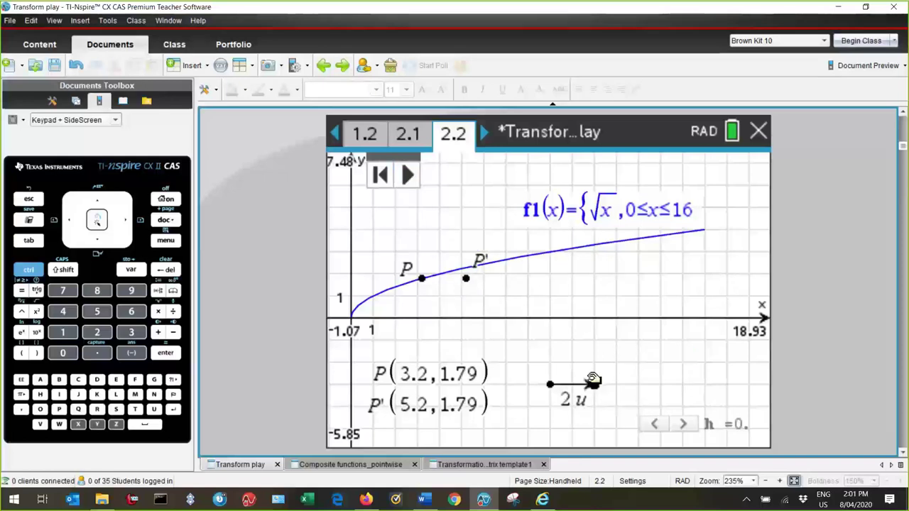
pyautogui.moveTo(593, 382)
pyautogui.mouseDown()
pyautogui.moveTo(574, 382)
pyautogui.moveTo(594, 381)
pyautogui.mouseUp()
pyautogui.click(380, 175)
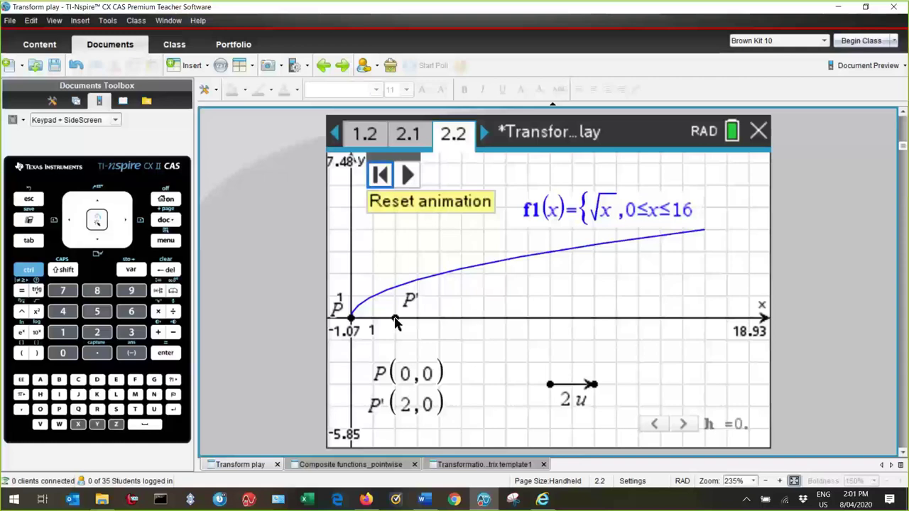
# - Turn on Geometry Trace for P′ and reset the animation to its start
pyautogui.rightClick(395, 322)
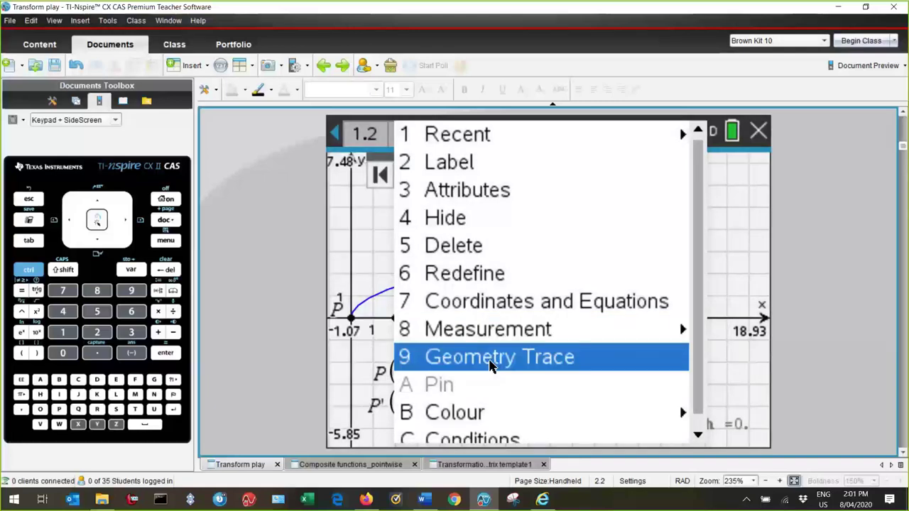
pyautogui.click(490, 365)
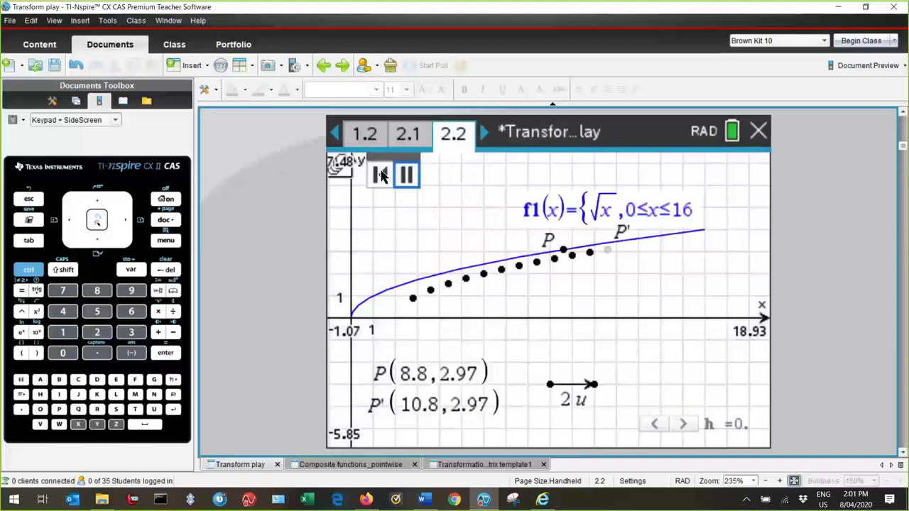
pyautogui.click(381, 175)
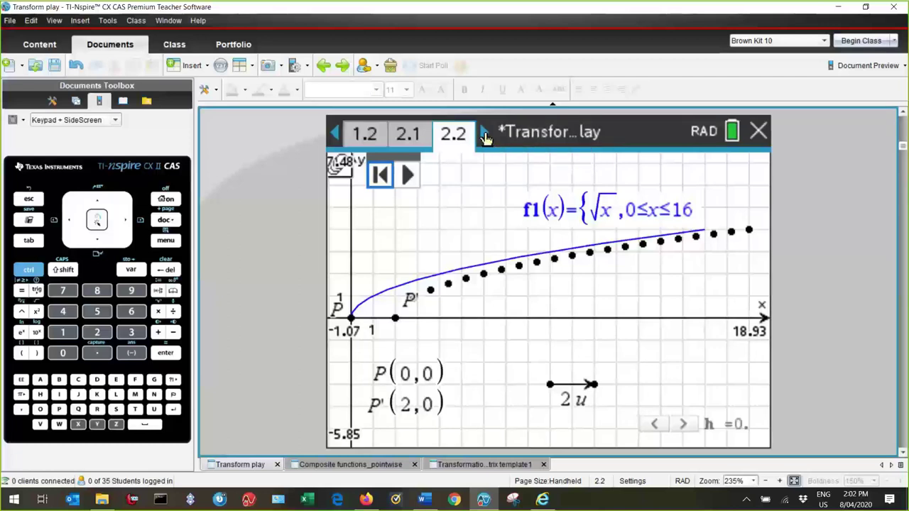
# - Advance from page 2.2 through the page 2.3 notes to the page 2.4 graph
pyautogui.click(483, 134)
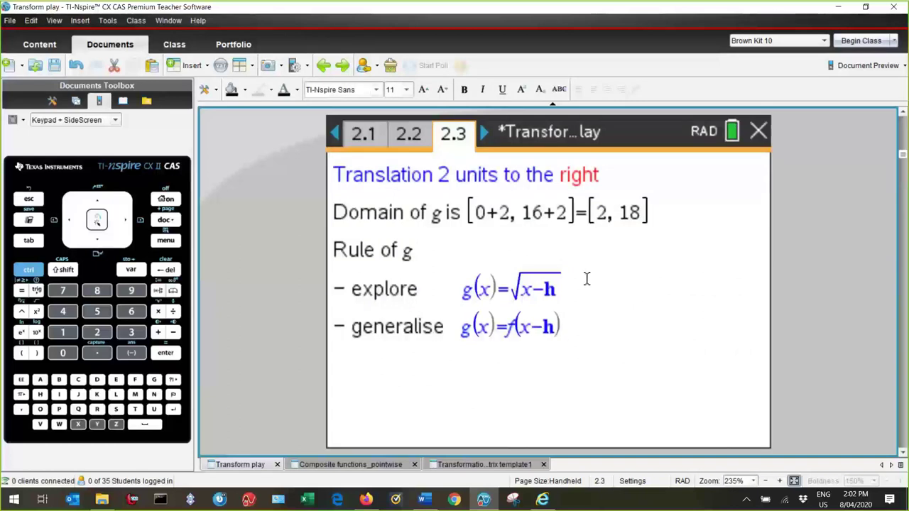
pyautogui.click(486, 134)
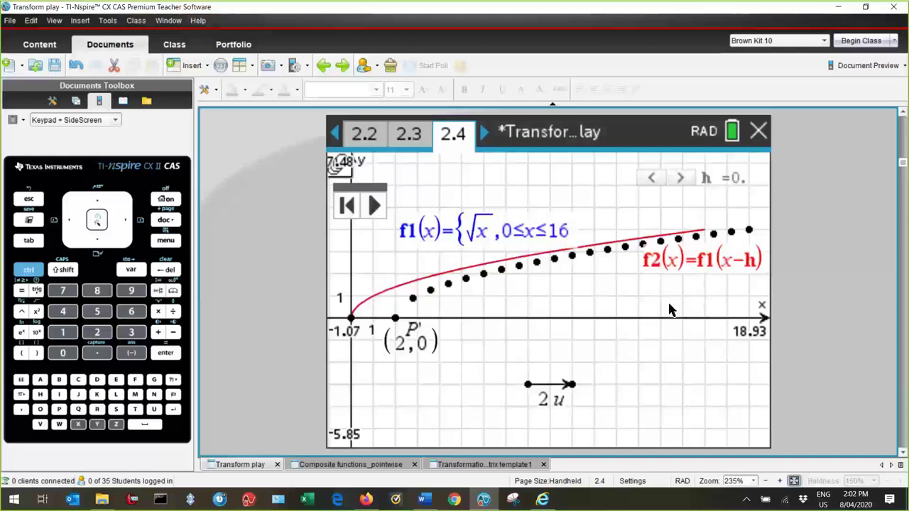
# - Step the h slider from 0 to 2 so f2 lies on the traced dots, then advance to page 2.5
pyautogui.click(682, 179)
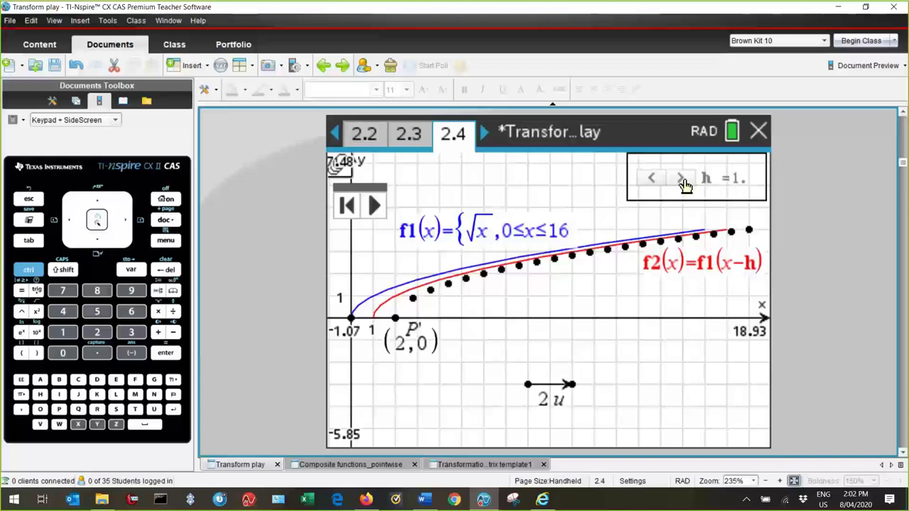
pyautogui.click(684, 181)
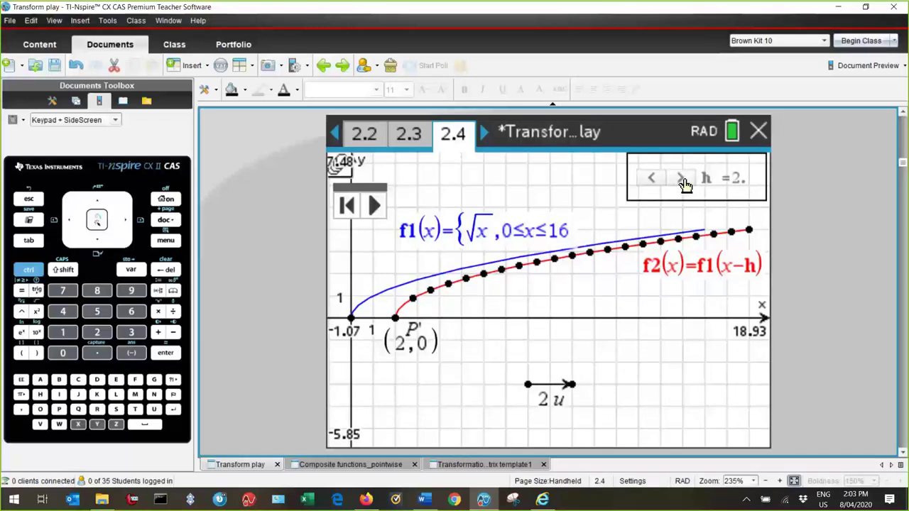
pyautogui.hotkey('ctrl', 'Right')
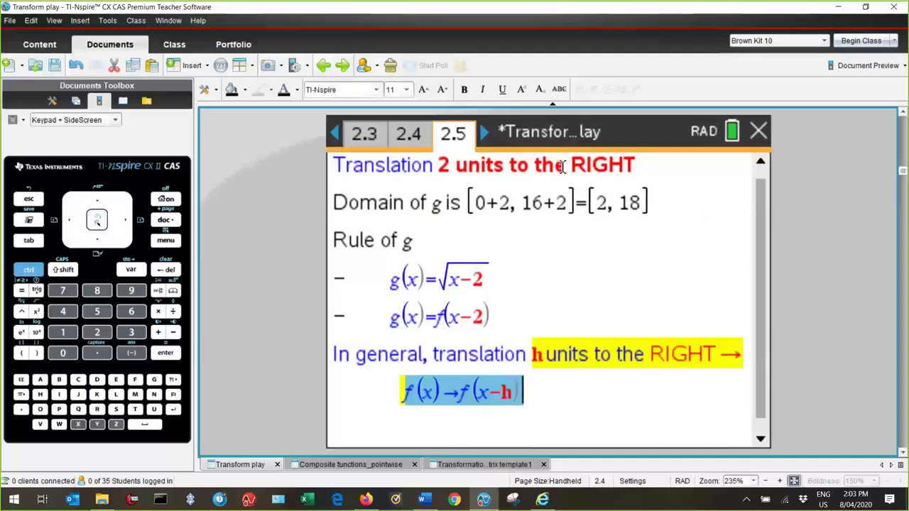
# - Highlight the domain [2, 18] and the rule g(x)=√(x−2), then advance to page 2.6
pyautogui.moveTo(594, 202); pyautogui.dragTo(646, 203)
pyautogui.click(489, 281)
pyautogui.moveTo(489, 280); pyautogui.dragTo(439, 281)
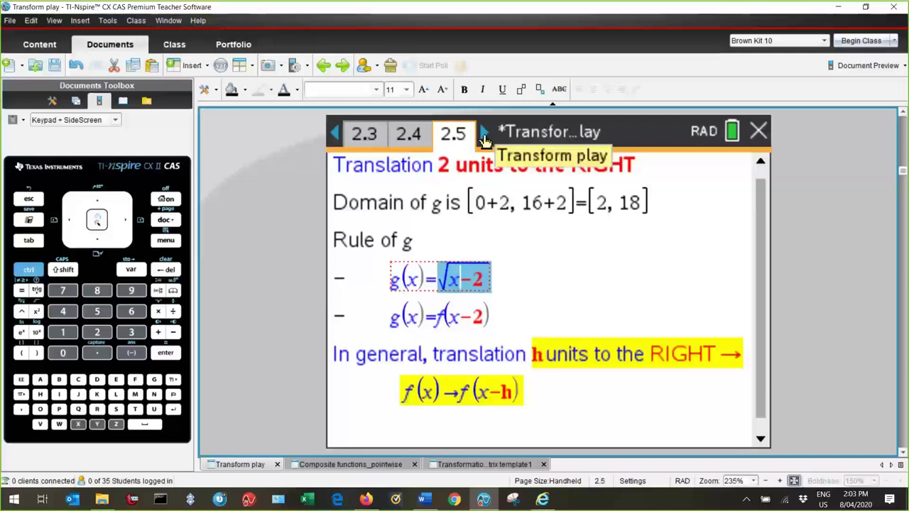
pyautogui.click(483, 135)
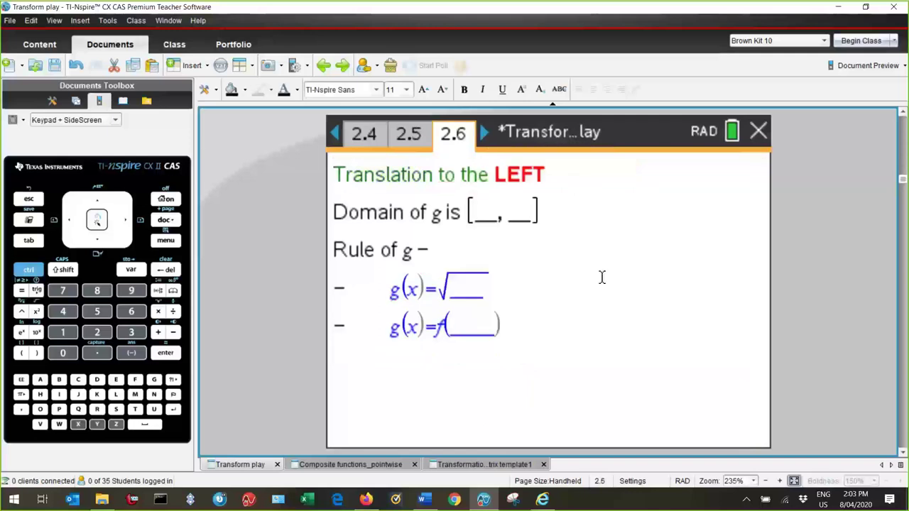
# - On page 2.7, play the leftward translation, adjust the vector length, and reset P′ to (−3,0)
pyautogui.click(485, 134)
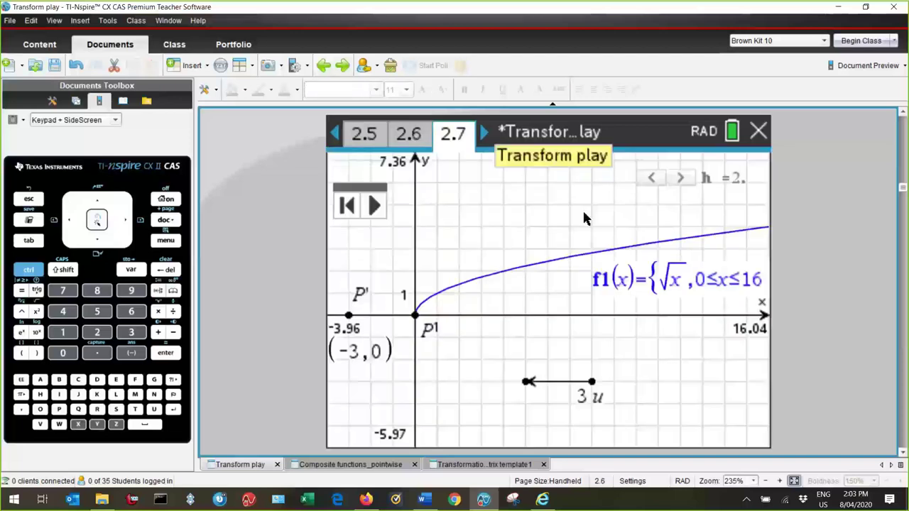
pyautogui.click(375, 206)
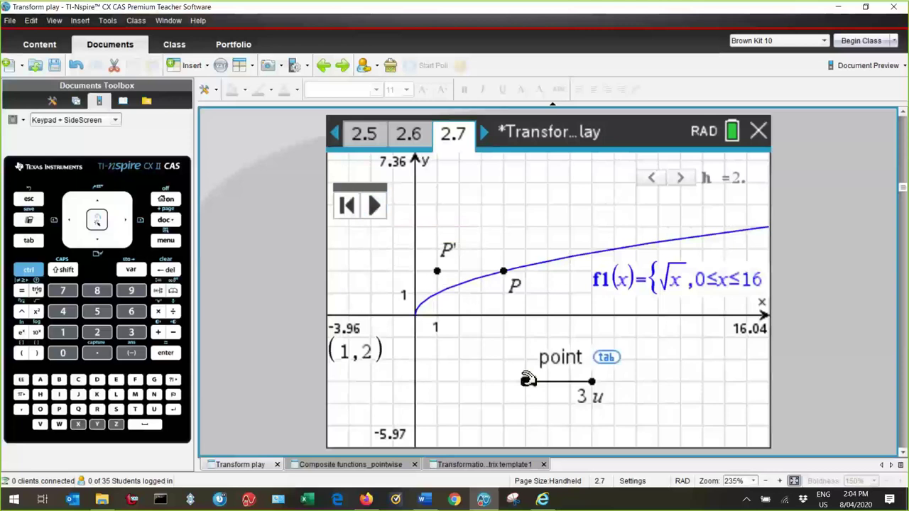
pyautogui.moveTo(525, 379)
pyautogui.mouseDown()
pyautogui.moveTo(433, 367)
pyautogui.moveTo(523, 370)
pyautogui.mouseUp()
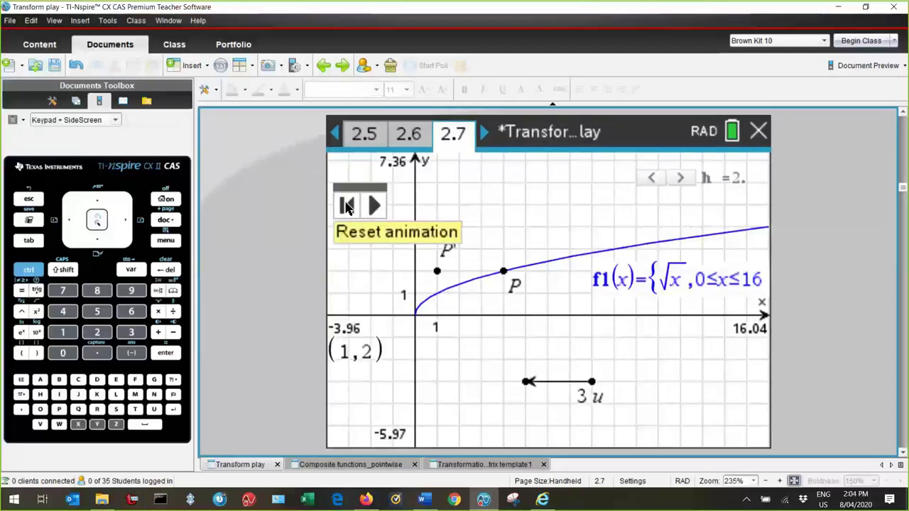
pyautogui.click(348, 206)
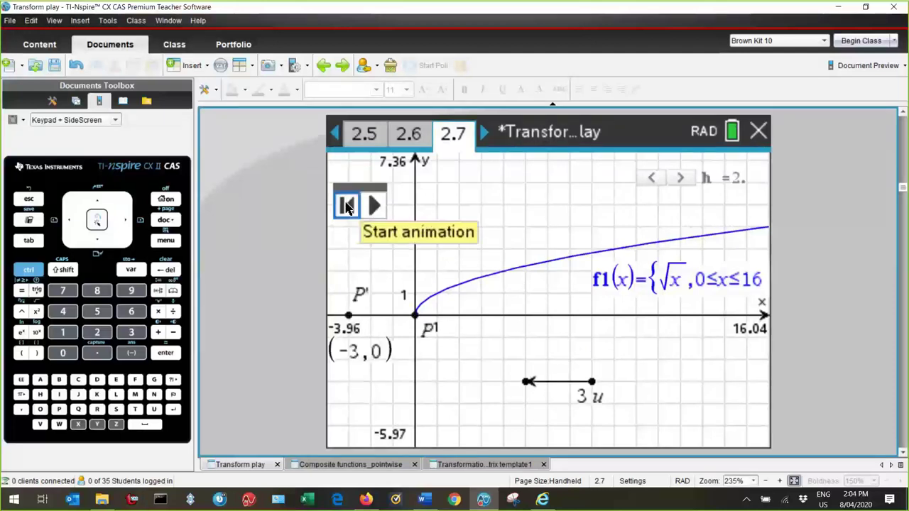
# - Turn on Geometry Trace for point P on page 2.7
pyautogui.rightClick(417, 318)
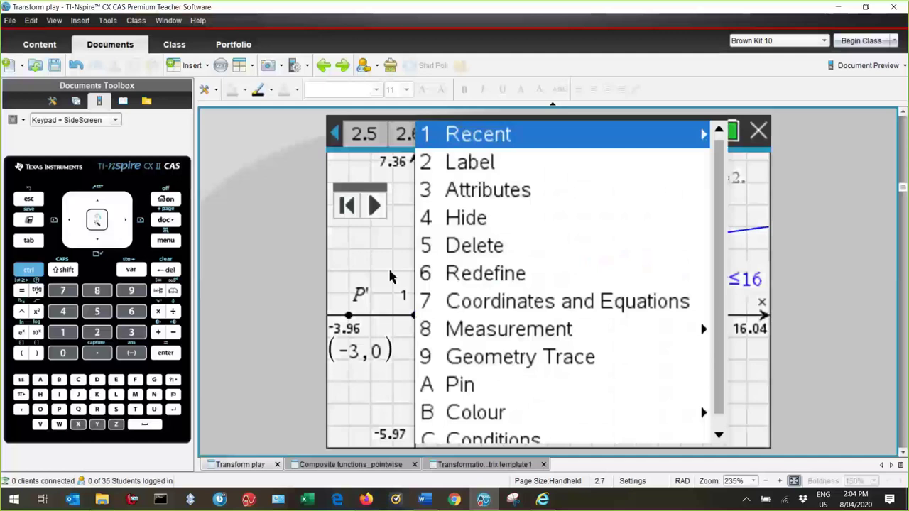
pyautogui.click(390, 277)
pyautogui.rightClick(420, 313)
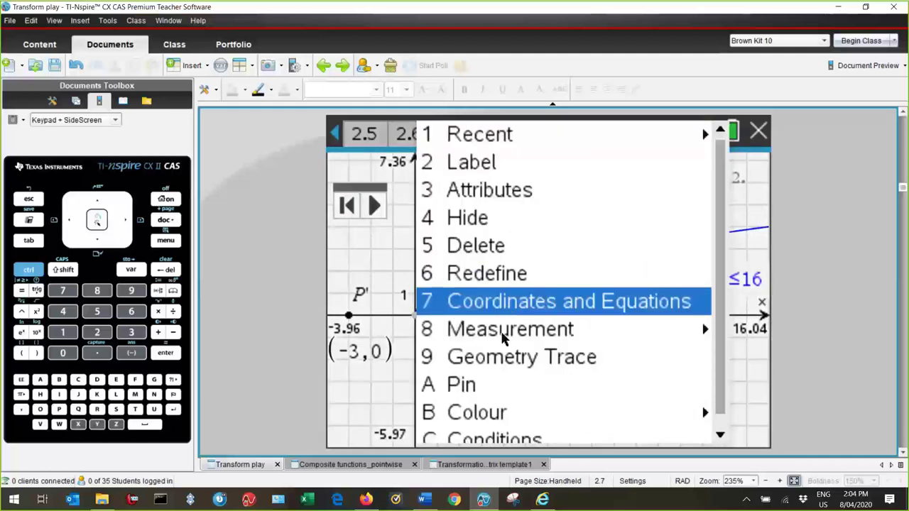
pyautogui.click(405, 197)
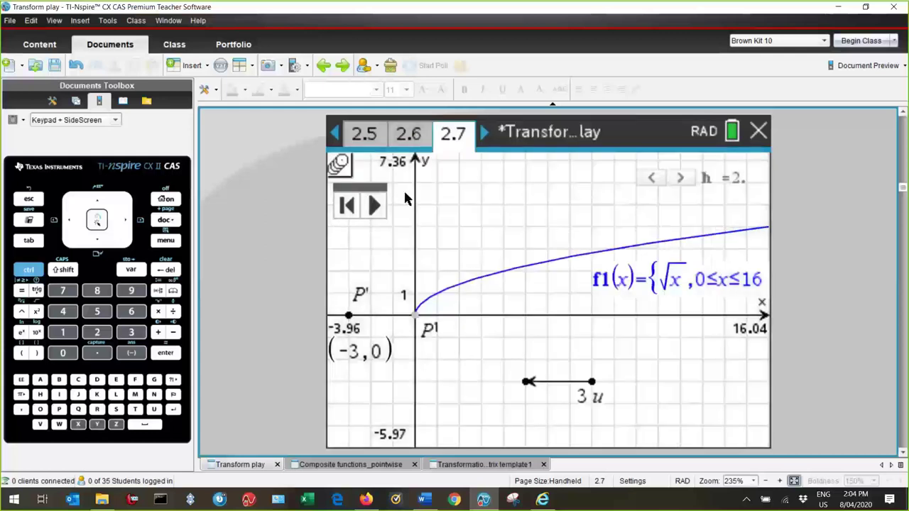
# - Play, reset and pause the animation to leave trace dots, then advance to page 2.8
pyautogui.click(373, 205)
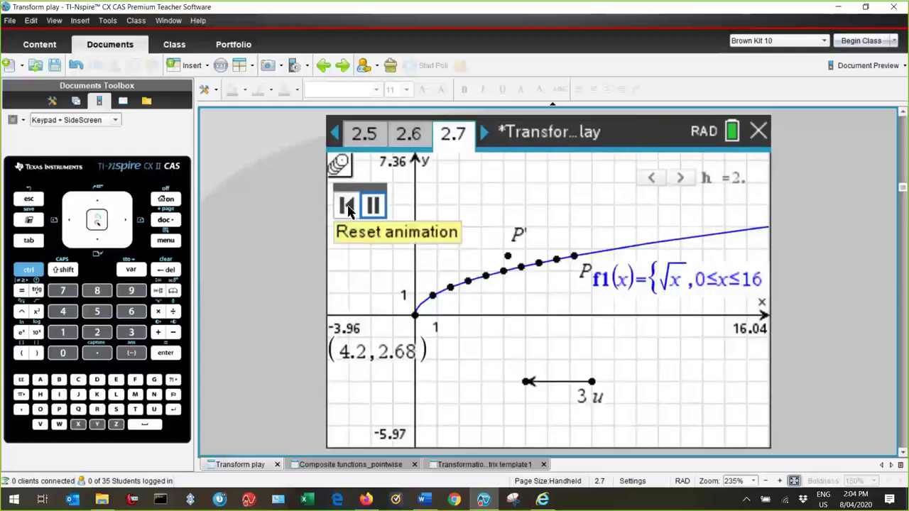
pyautogui.click(347, 205)
pyautogui.click(374, 205)
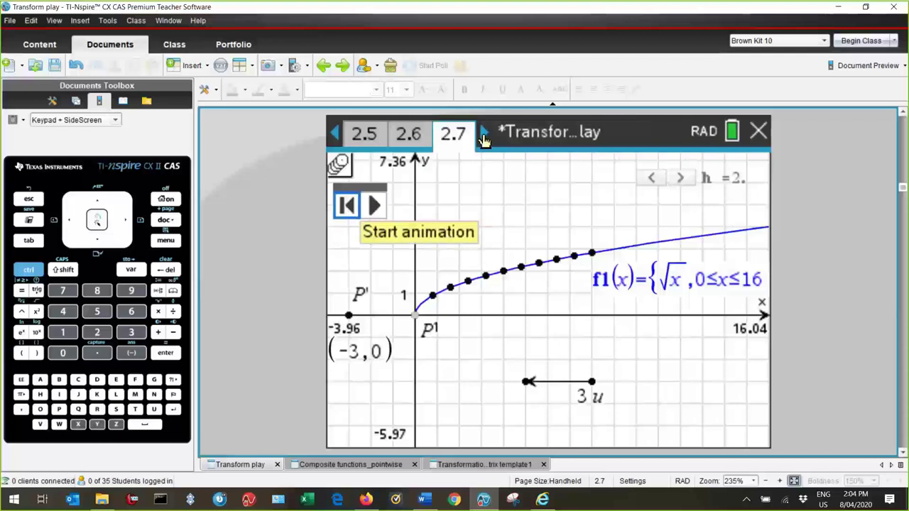
pyautogui.click(483, 135)
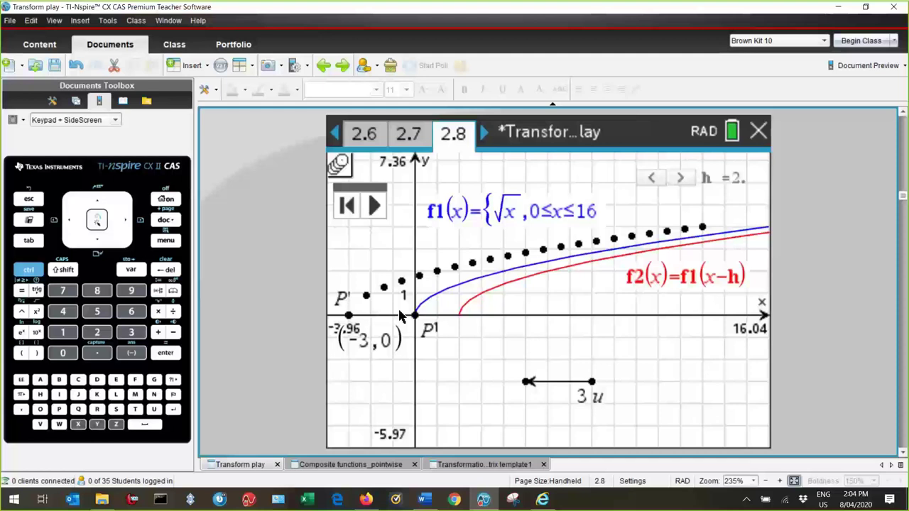
pyautogui.click(373, 205)
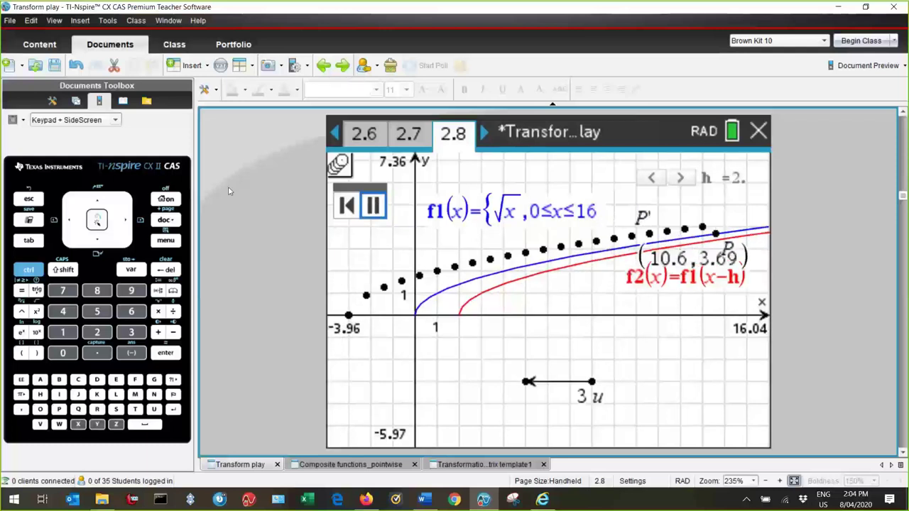
pyautogui.click(345, 205)
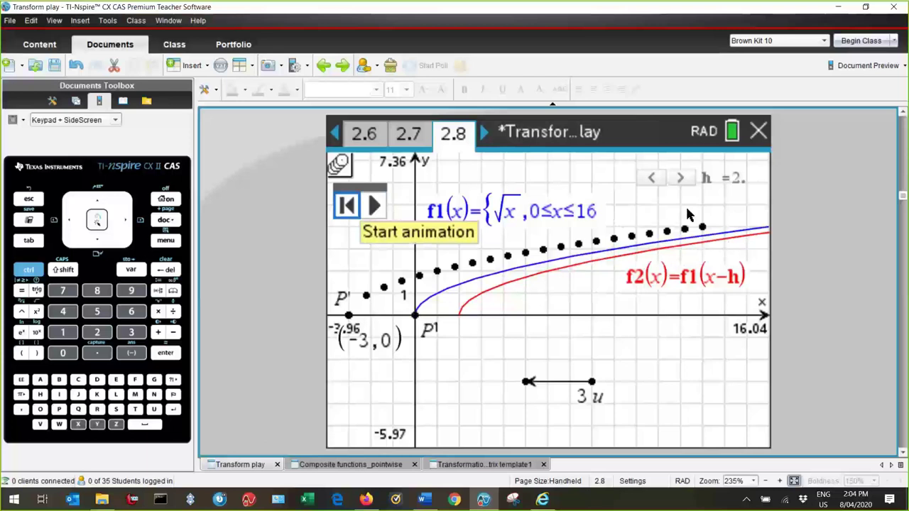